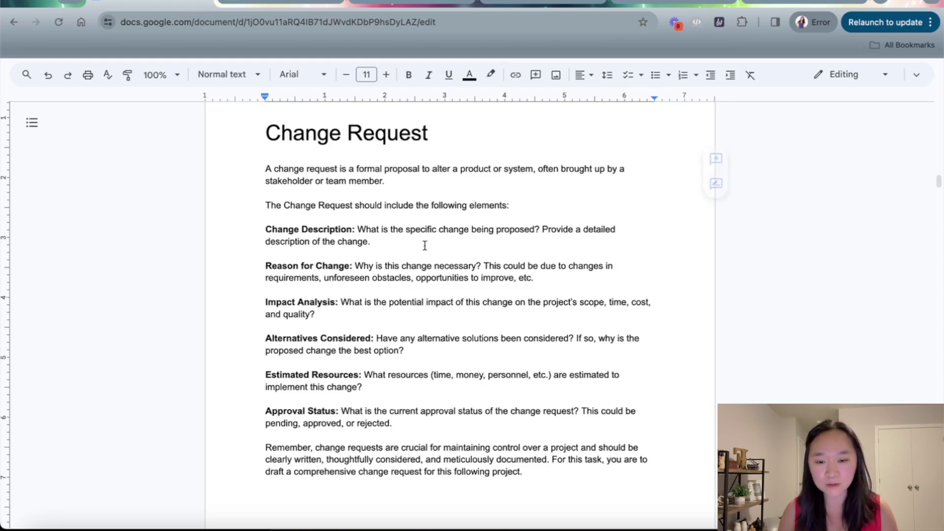
left_click_drag(265, 169, 546, 473)
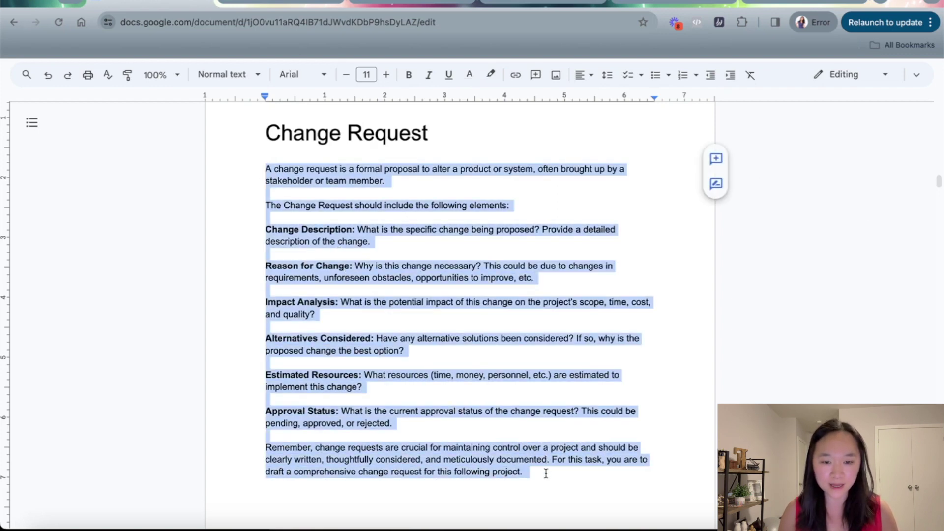
left_click(403, 319)
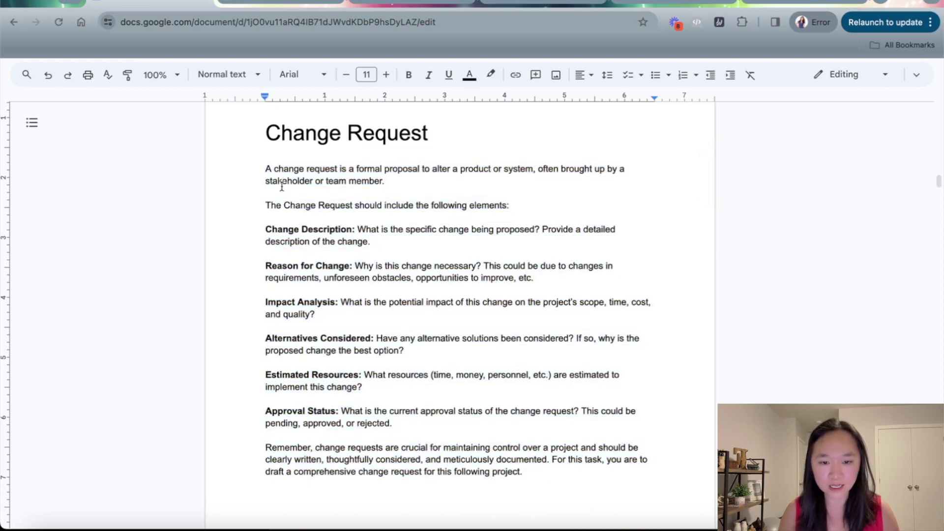
left_click_drag(264, 167, 393, 181)
left_click(393, 181)
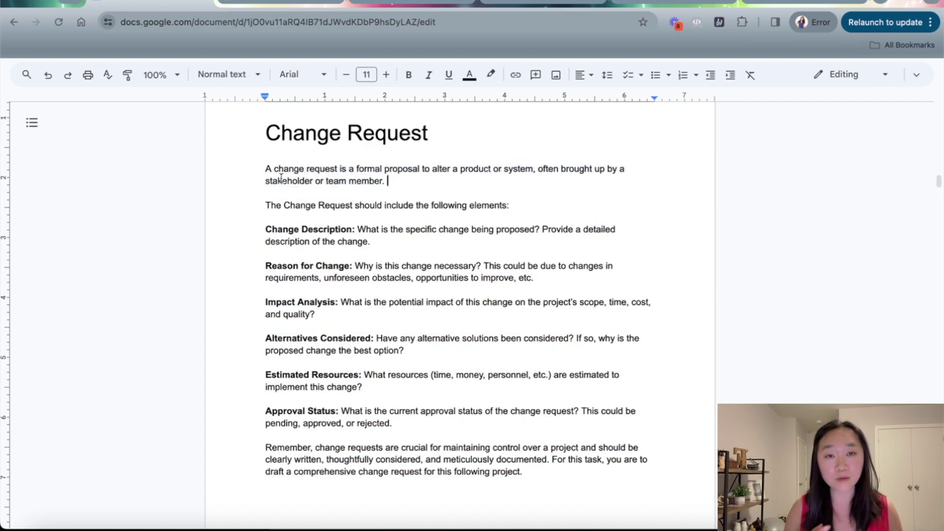
left_click_drag(272, 168, 450, 170)
left_click(449, 171)
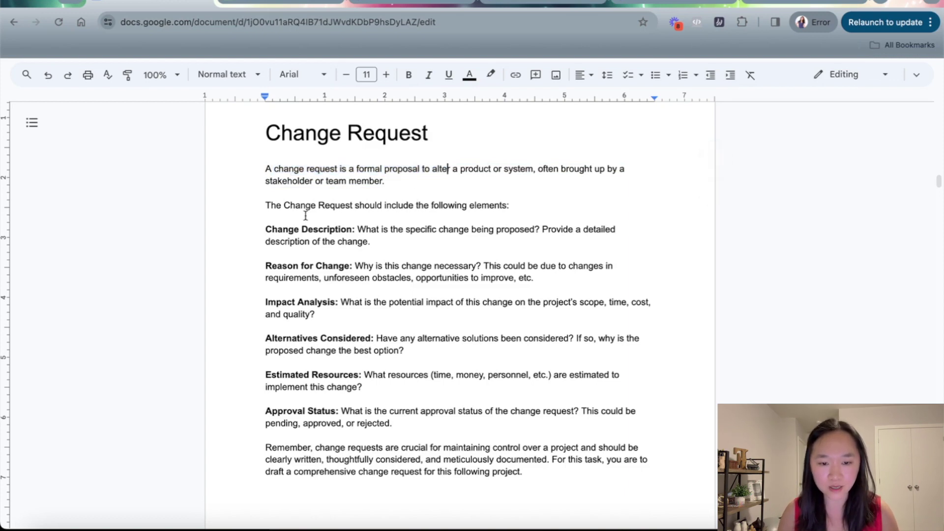
left_click_drag(266, 205, 405, 424)
left_click(405, 424)
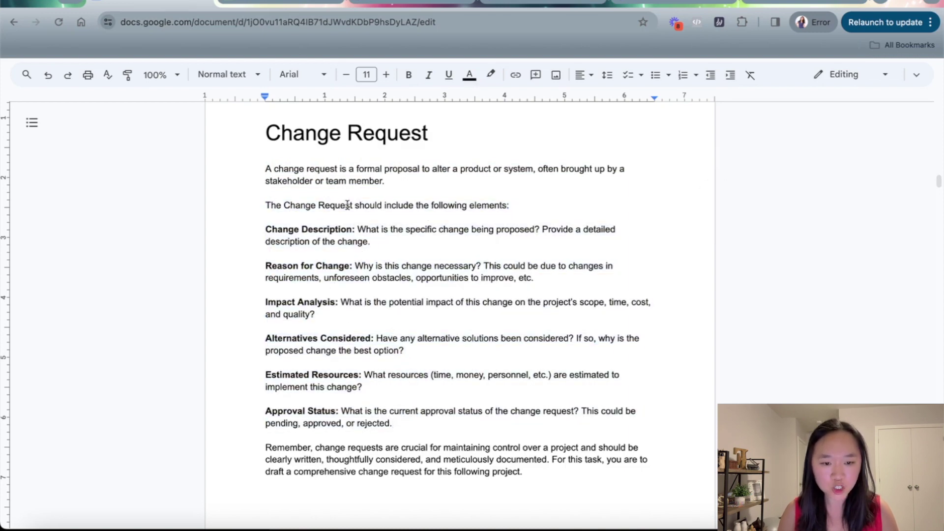
left_click_drag(351, 205, 284, 205)
left_click(293, 241)
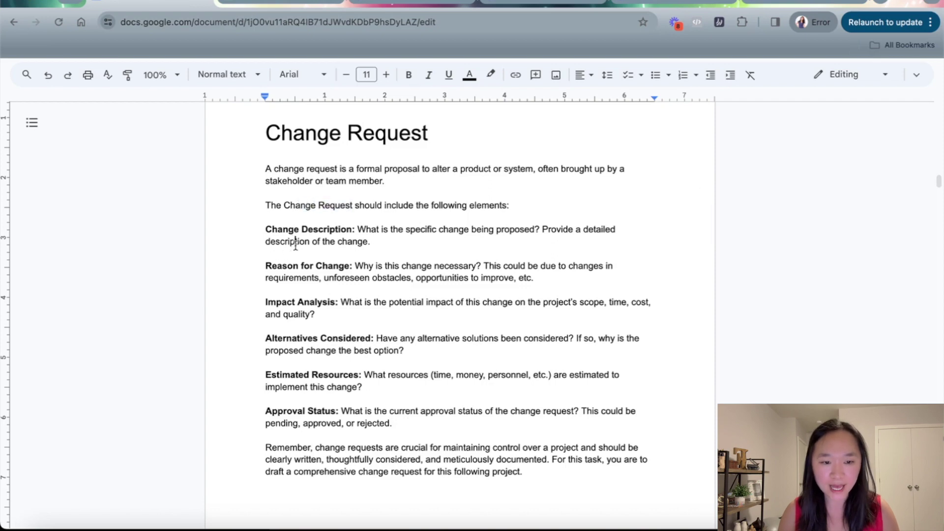
left_click_drag(272, 229, 561, 239)
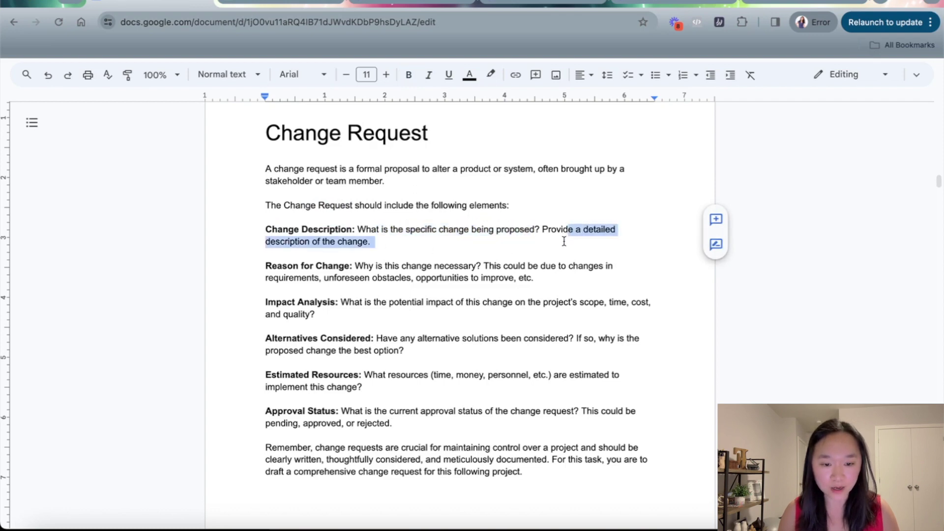
left_click(467, 266)
left_click_drag(273, 266, 365, 286)
left_click(485, 273)
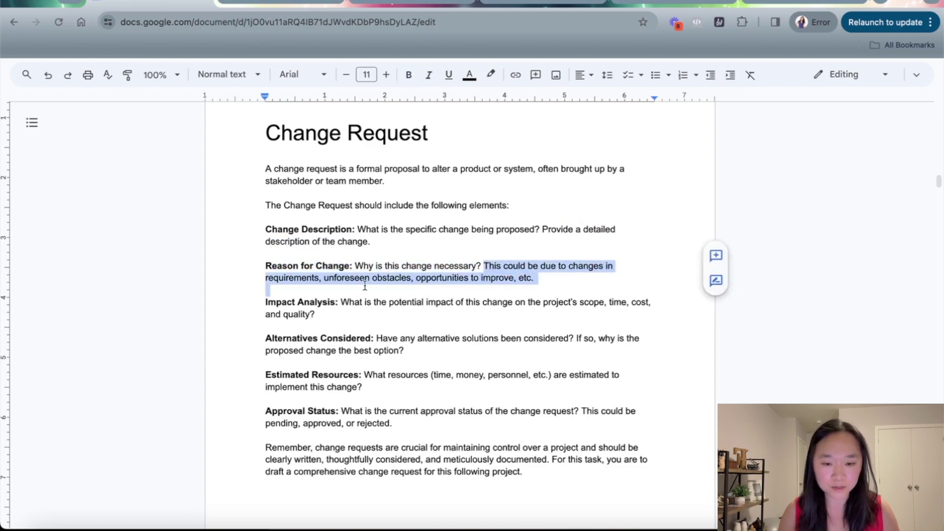
left_click_drag(293, 290, 545, 279)
left_click(545, 279)
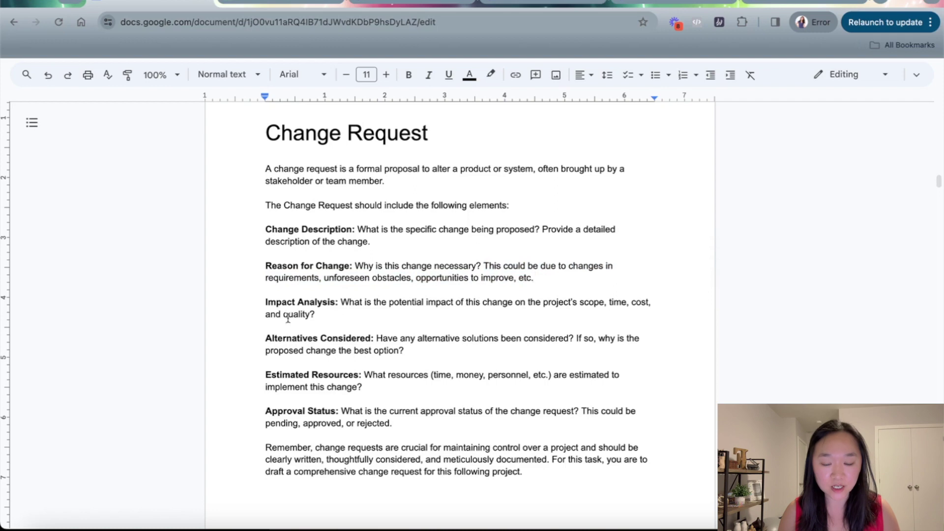
left_click_drag(266, 302, 338, 303)
left_click(365, 301)
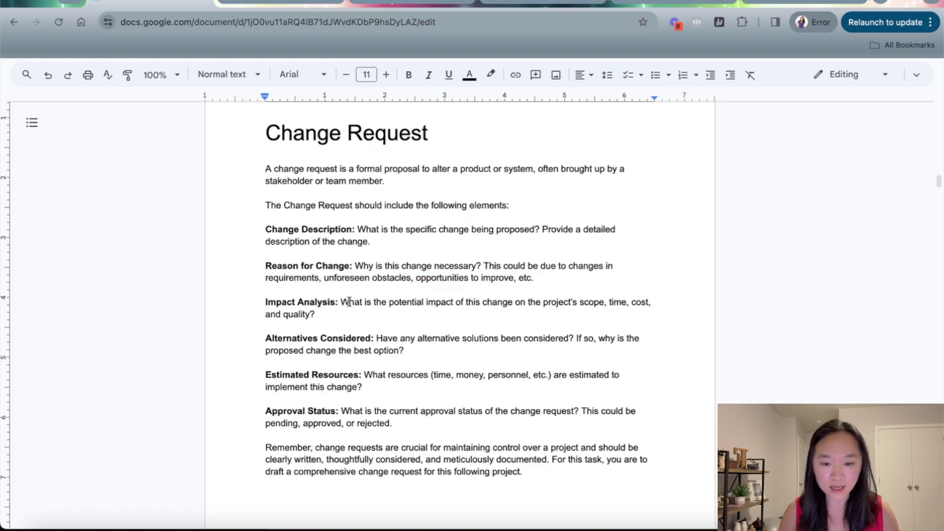
left_click_drag(348, 301, 644, 310)
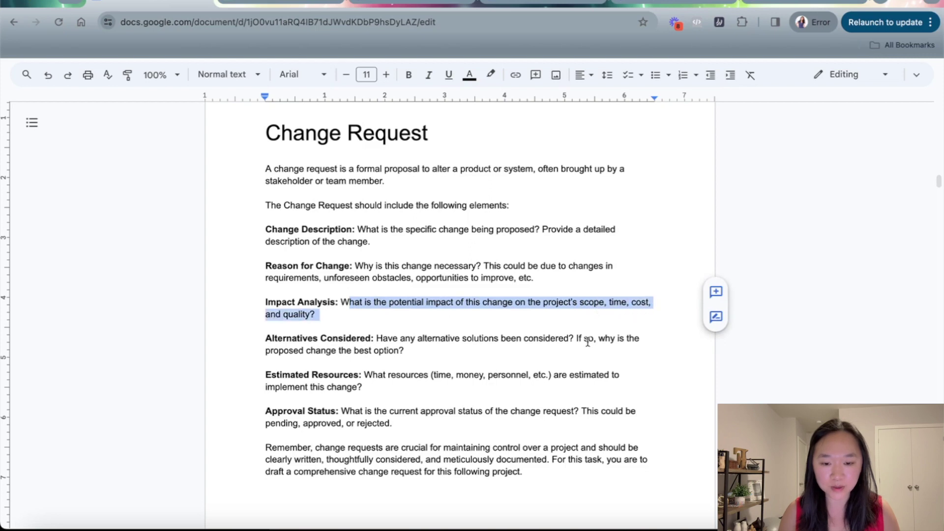
left_click(348, 353)
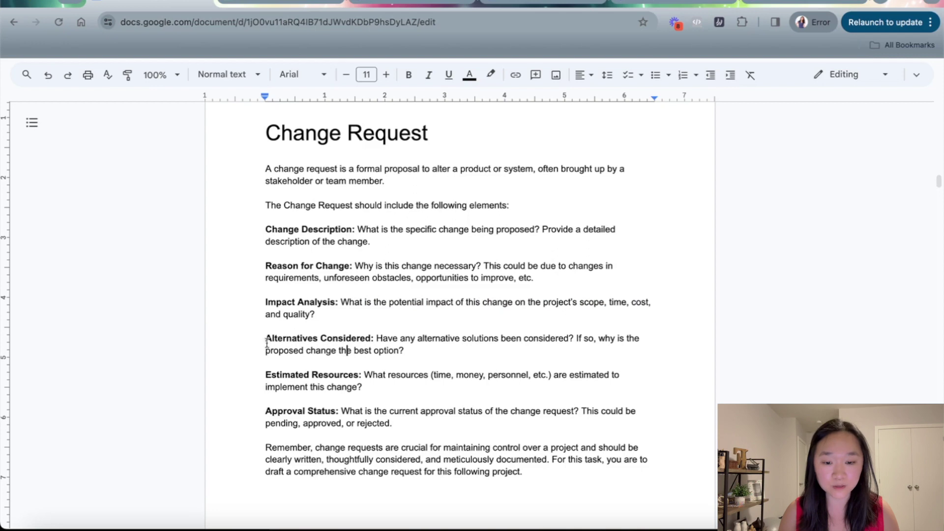
left_click_drag(266, 340, 443, 346)
left_click(395, 338)
left_click(443, 346)
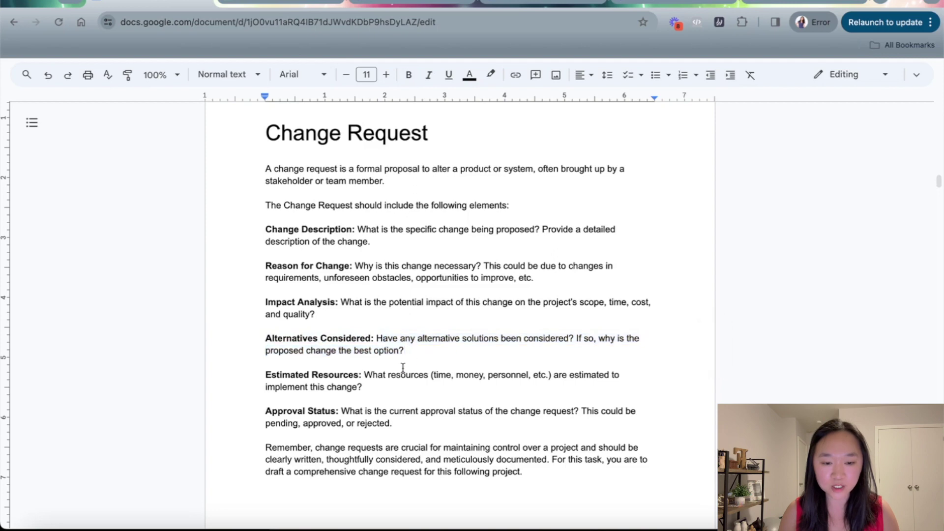
left_click_drag(264, 374, 368, 375)
left_click(372, 374)
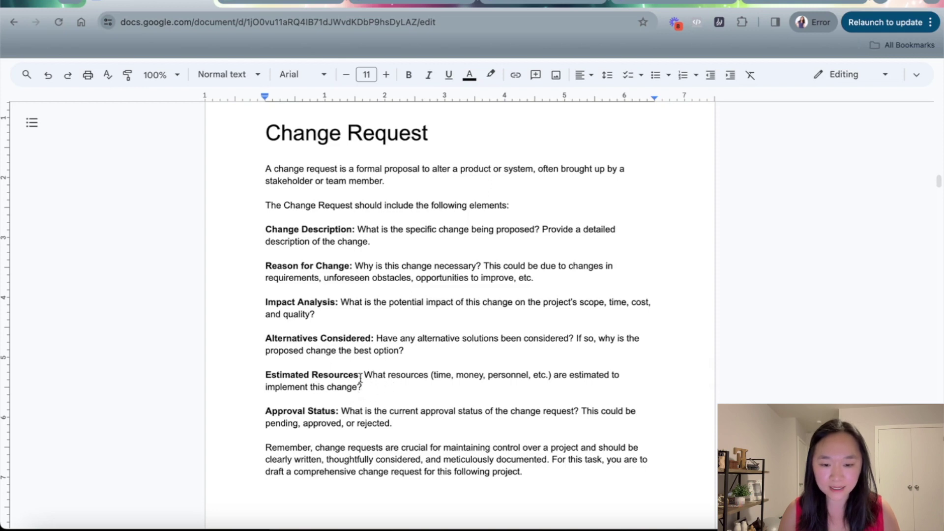
left_click_drag(439, 377, 541, 376)
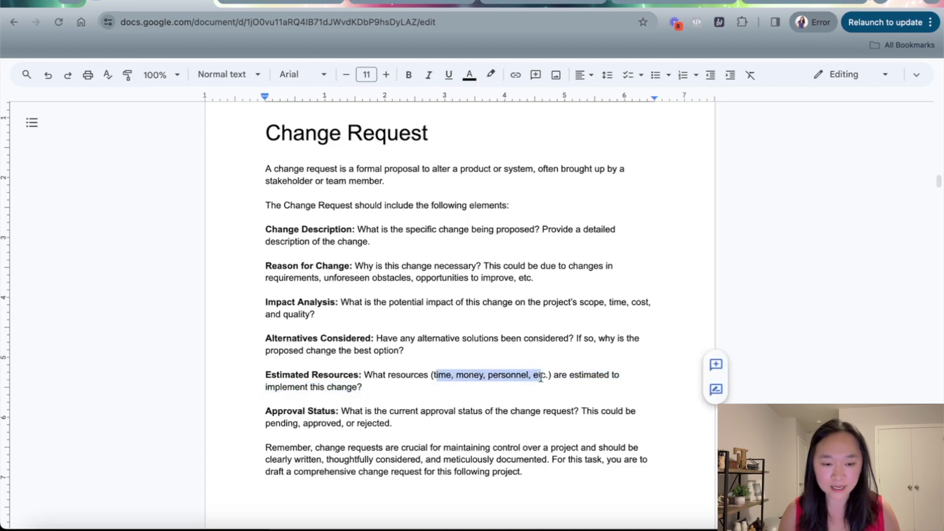
left_click(293, 413)
left_click_drag(266, 412, 417, 419)
left_click(358, 411)
left_click(412, 423)
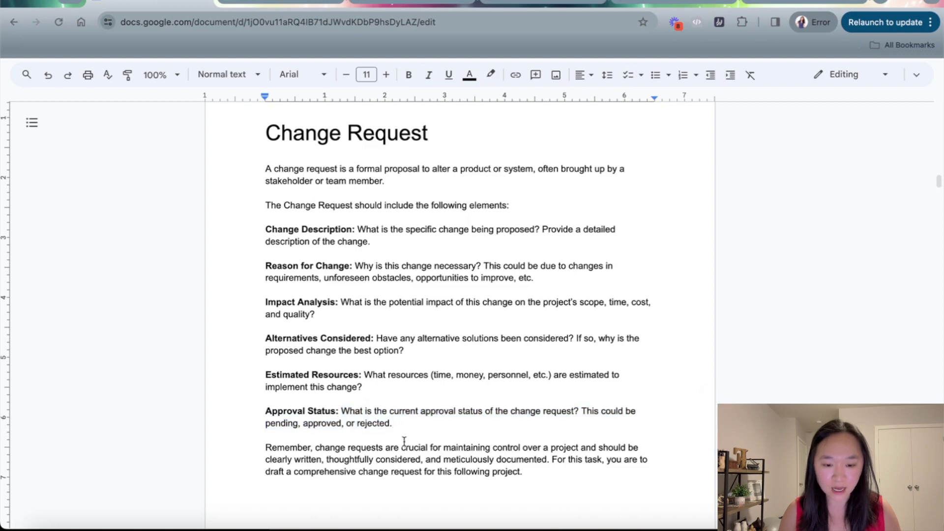
Step: Read through the template's closing reminder that change requests must be clearly written and meticulously documented
left_click(268, 441)
left_click_drag(266, 448, 467, 458)
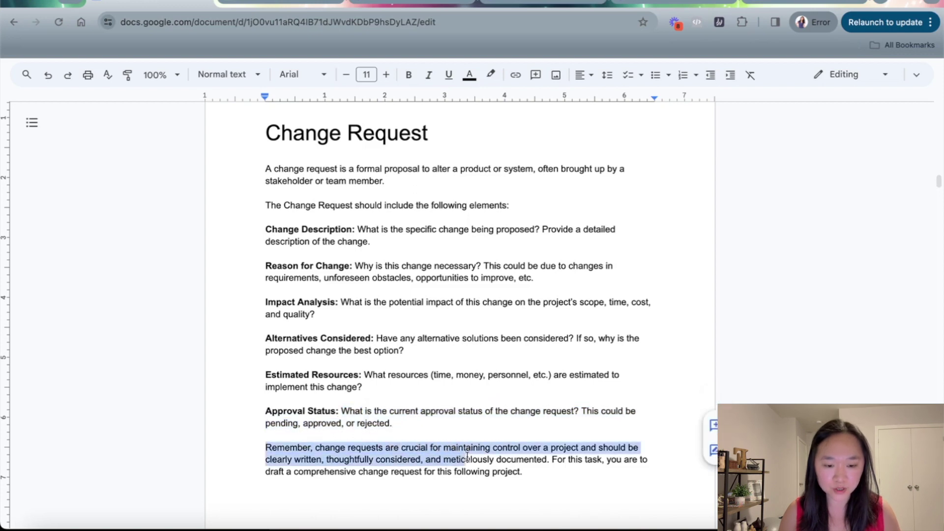
left_click(468, 466)
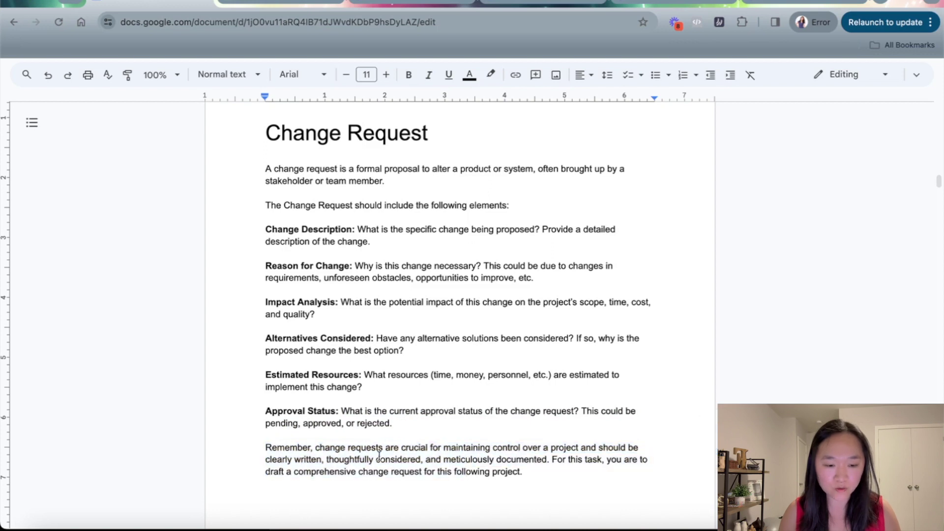
left_click_drag(330, 448, 517, 460)
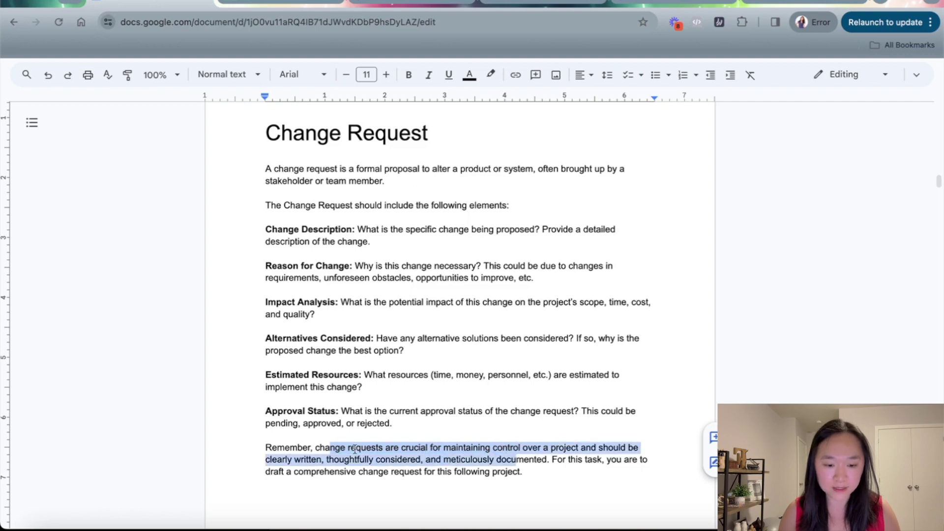
left_click(351, 448)
left_click_drag(272, 460, 375, 460)
left_click(396, 459)
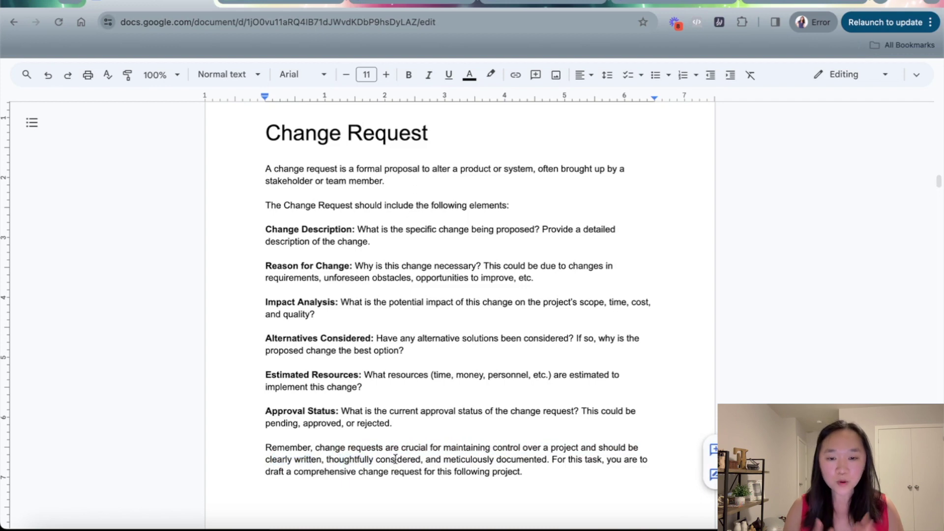
left_click_drag(461, 459, 518, 458)
left_click(525, 460)
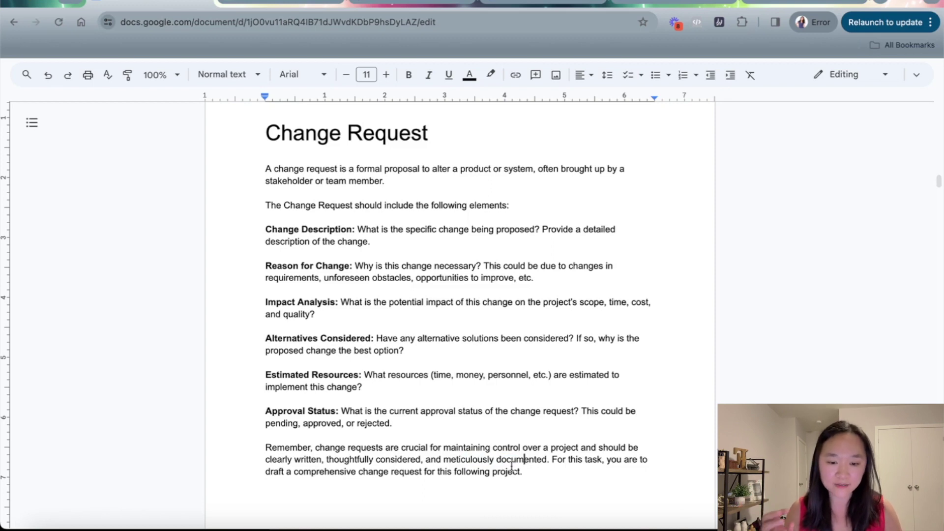
Step: Review the template's list of required Change Request elements and the closing paragraph
left_click_drag(290, 205, 349, 208)
left_click(349, 209)
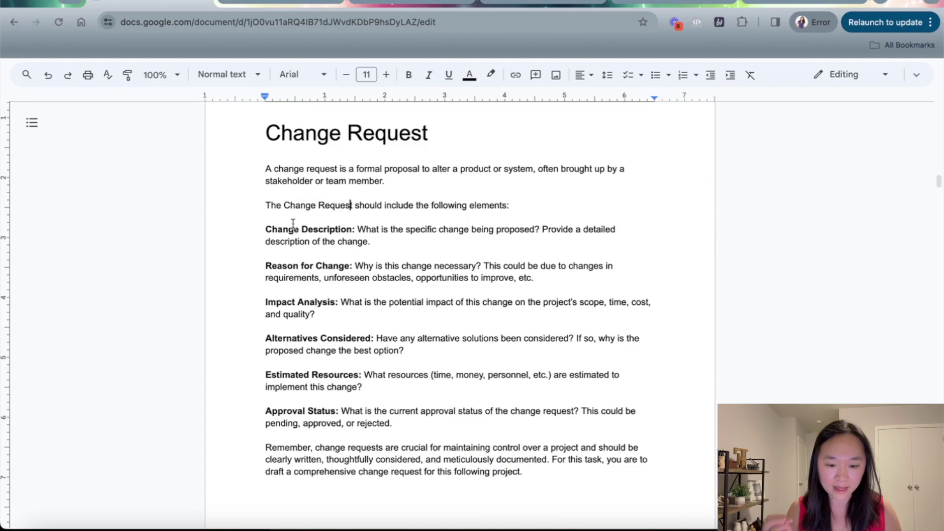
left_click_drag(292, 218, 358, 424)
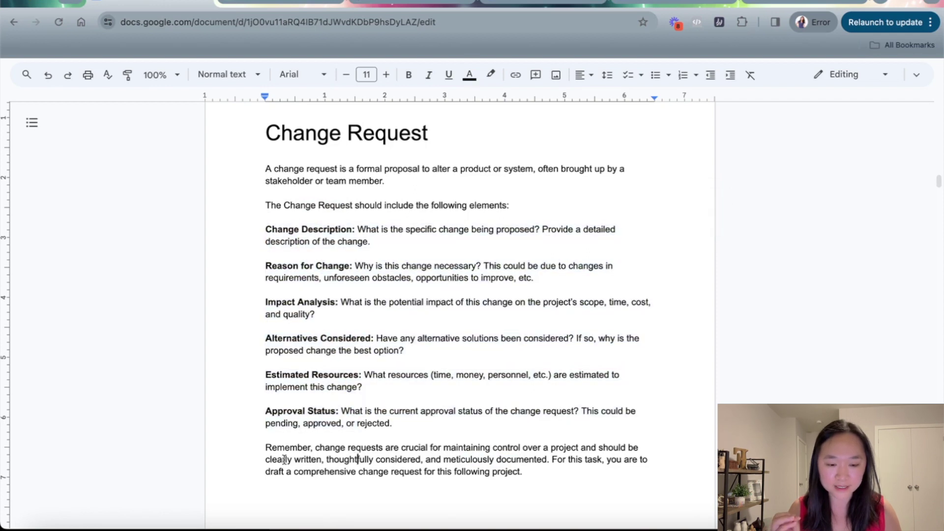
left_click_drag(266, 459, 535, 461)
left_click(536, 462)
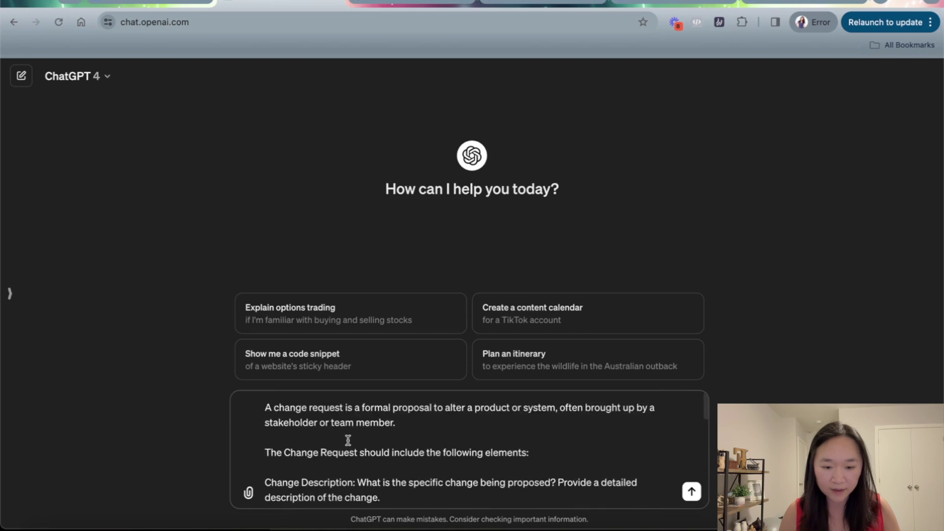
scroll(347, 440, "down", 10)
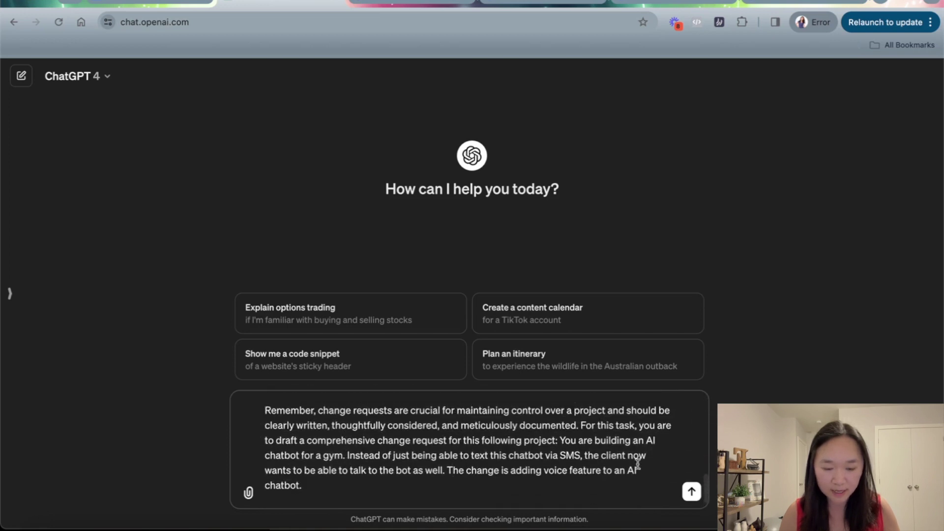
Step: Check the gym chatbot voice-feature description in the drafted prompt, then send it
left_click_drag(448, 471, 540, 470)
left_click(562, 440)
left_click_drag(562, 440, 532, 478)
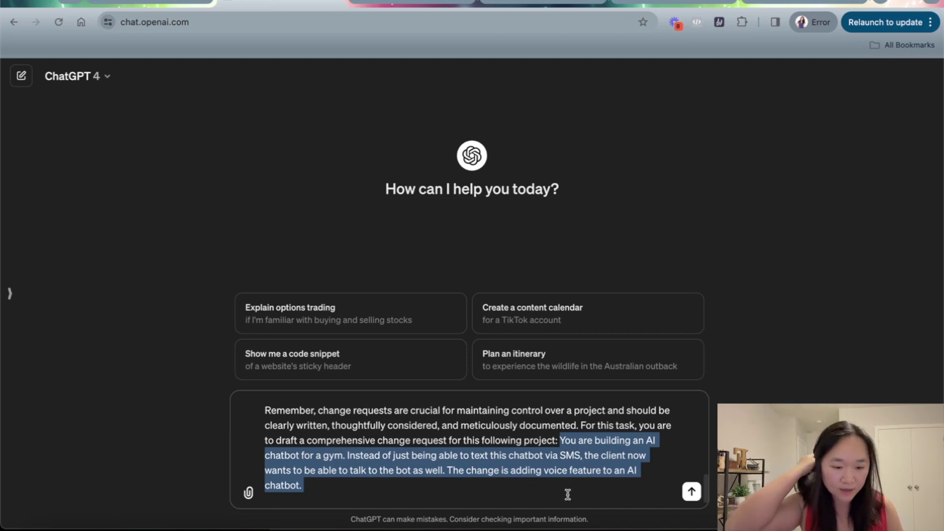
left_click(691, 492)
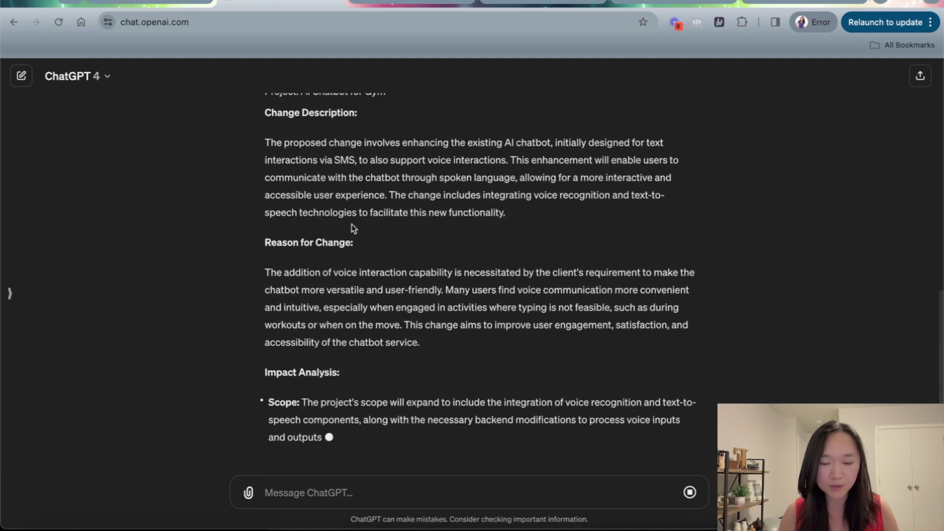
Step: Read the Change Description on adding voice support and the Reason for Change heading
scroll(359, 231, "up", 2)
scroll(359, 231, "up", 1)
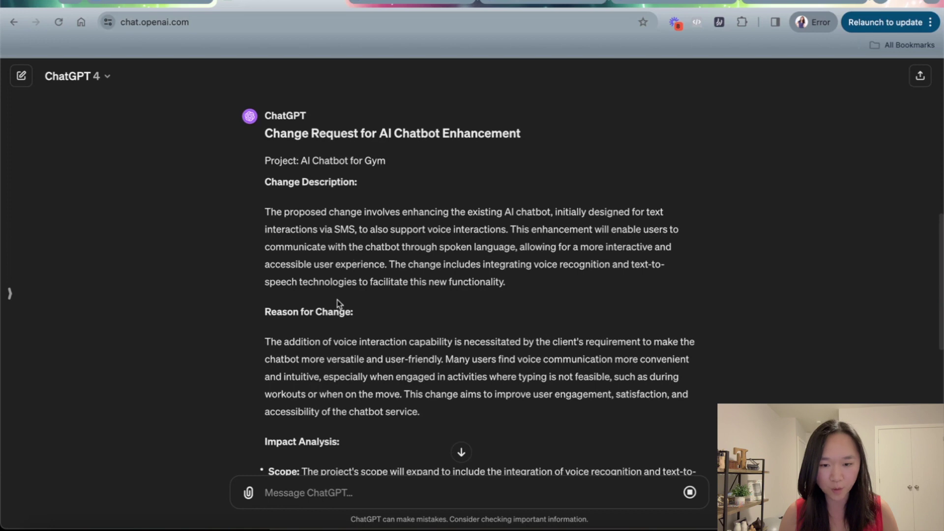
scroll(311, 186, "down", 1)
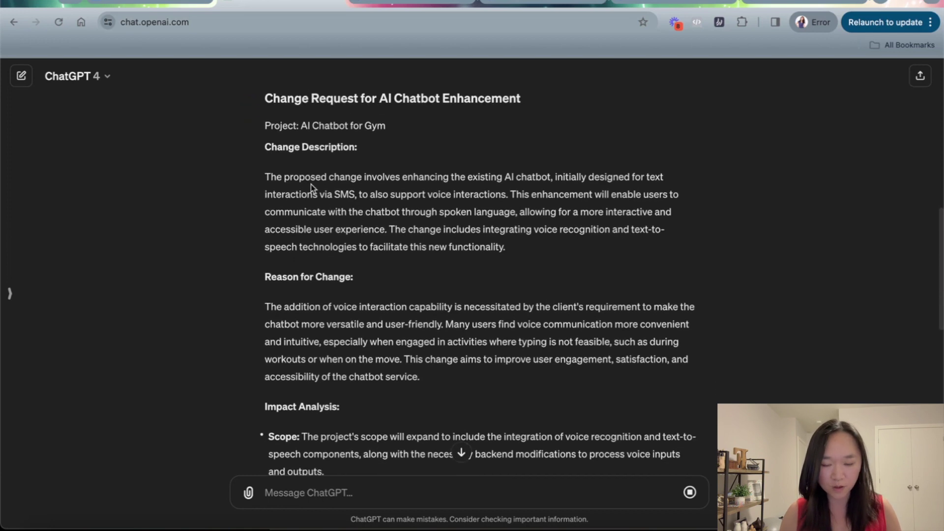
left_click_drag(278, 154, 354, 154)
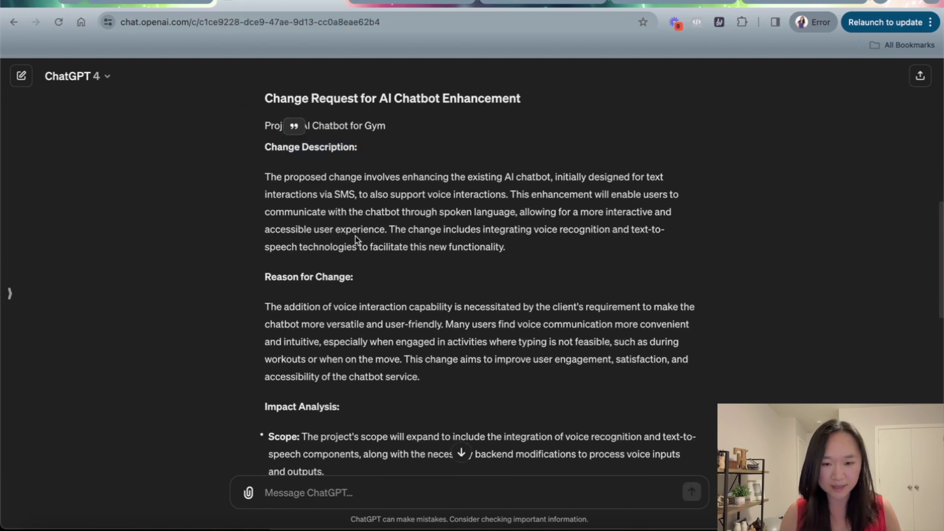
left_click_drag(363, 195, 368, 261)
left_click(361, 267)
left_click_drag(276, 276, 335, 277)
scroll(335, 280, "down", 1)
scroll(335, 279, "down", 1)
left_click(336, 285)
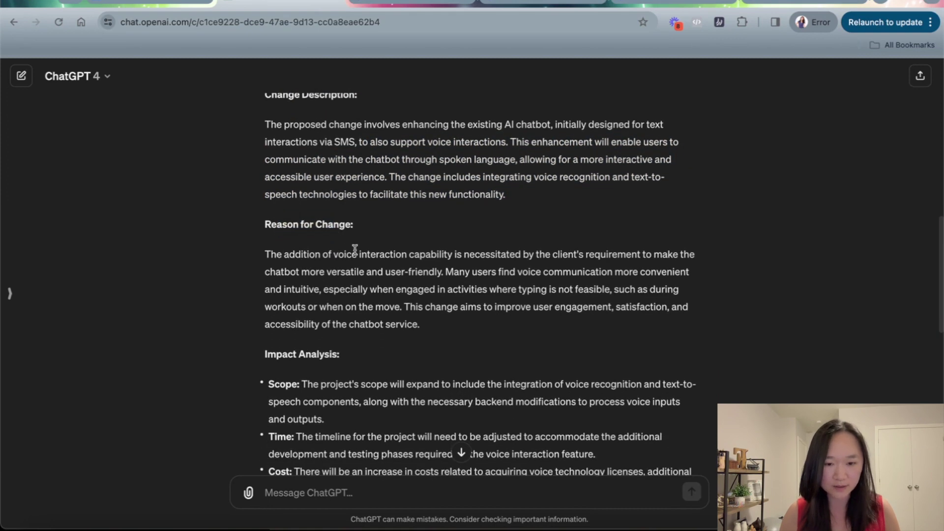
Step: Review the reason text and the Impact Analysis Scope and Time points
scroll(366, 252, "down", 4)
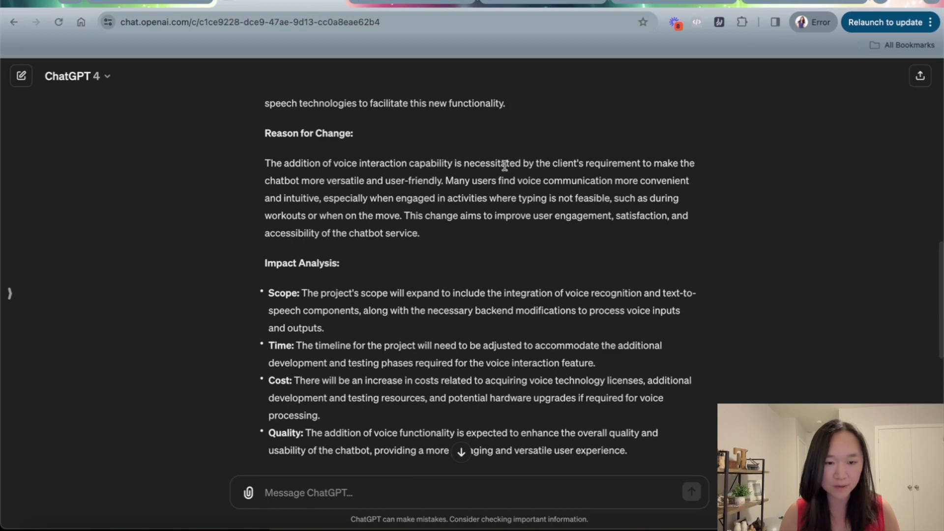
scroll(328, 184, "down", 1)
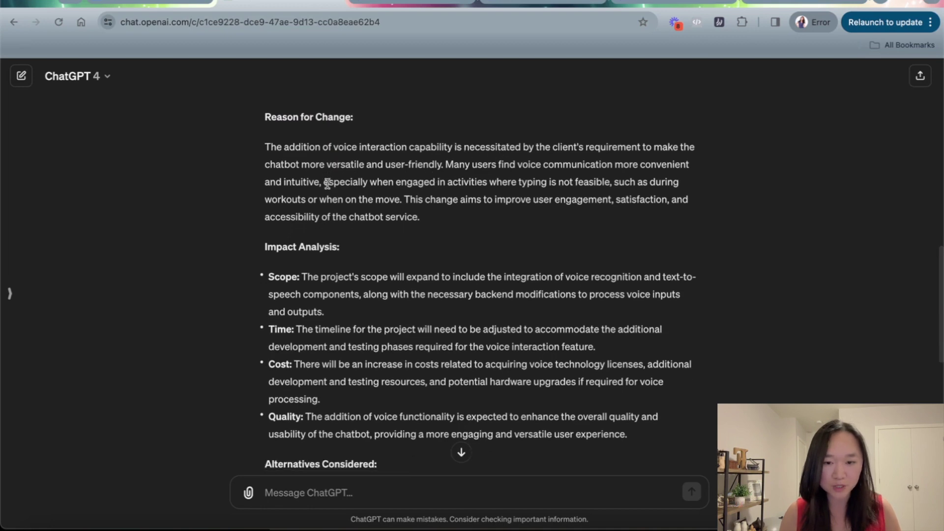
left_click_drag(424, 157, 328, 143)
left_click(329, 144)
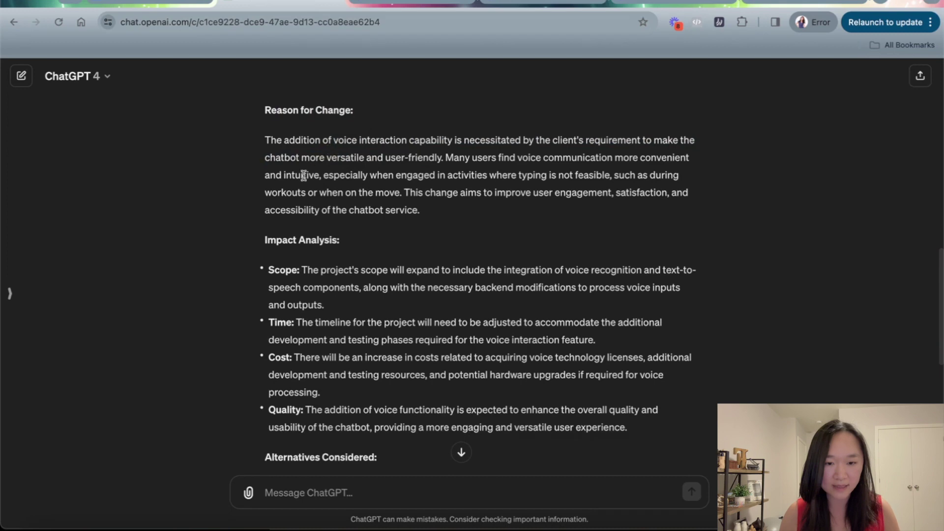
scroll(303, 175, "down", 4)
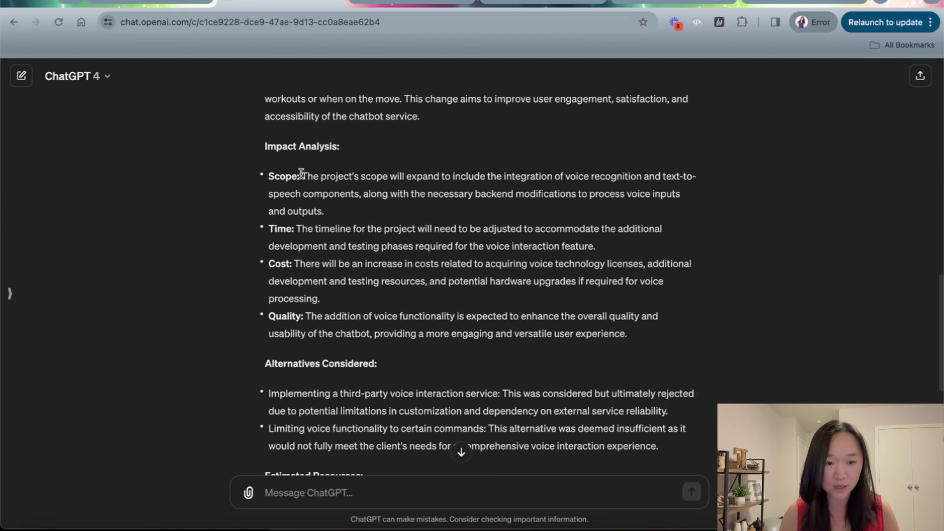
left_click_drag(265, 144, 345, 149)
left_click(323, 188)
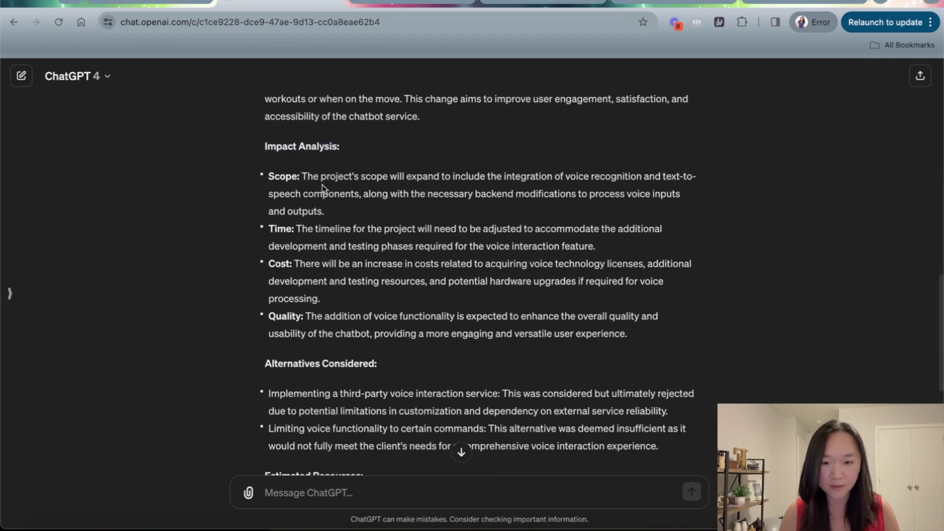
triple_click(279, 183)
left_click_drag(278, 227, 289, 268)
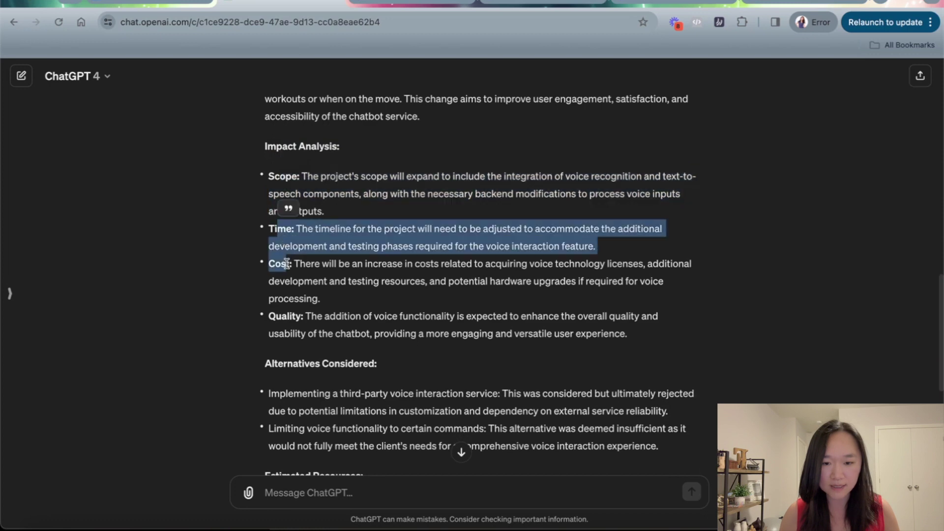
Step: Review Alternatives Considered and Estimated Resources, including the development time estimate
scroll(280, 276, "down", 5)
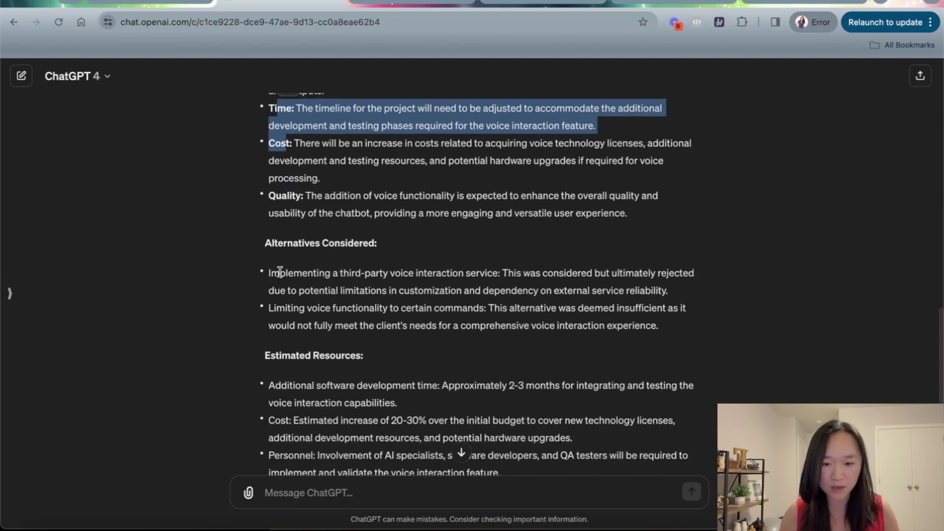
left_click_drag(267, 242, 377, 243)
scroll(295, 221, "down", 2)
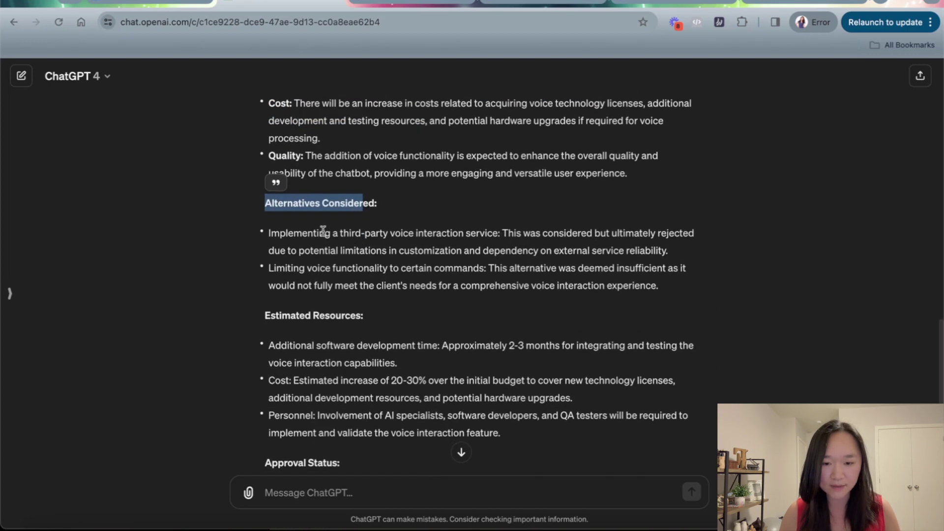
left_click(323, 228)
scroll(327, 291, "down", 2)
scroll(325, 297, "down", 2)
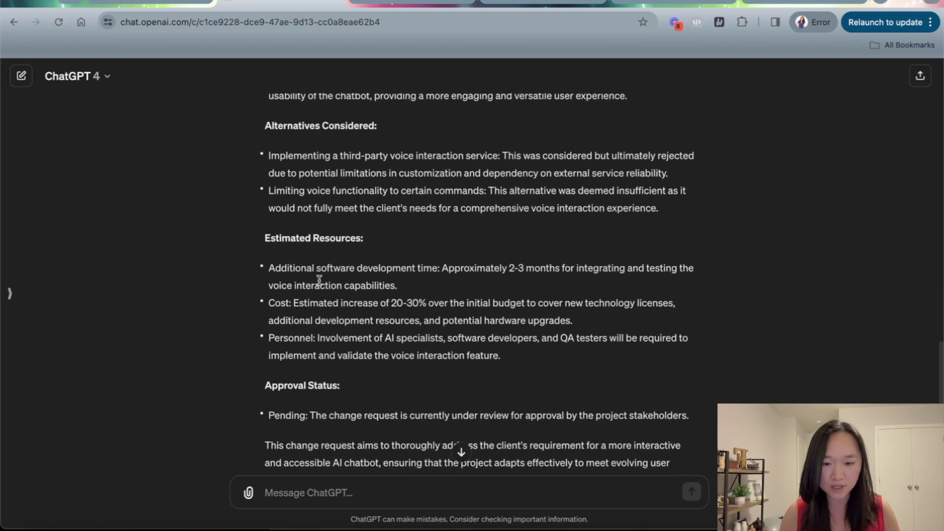
left_click_drag(281, 238, 352, 249)
left_click(354, 253)
scroll(363, 269, "down", 3)
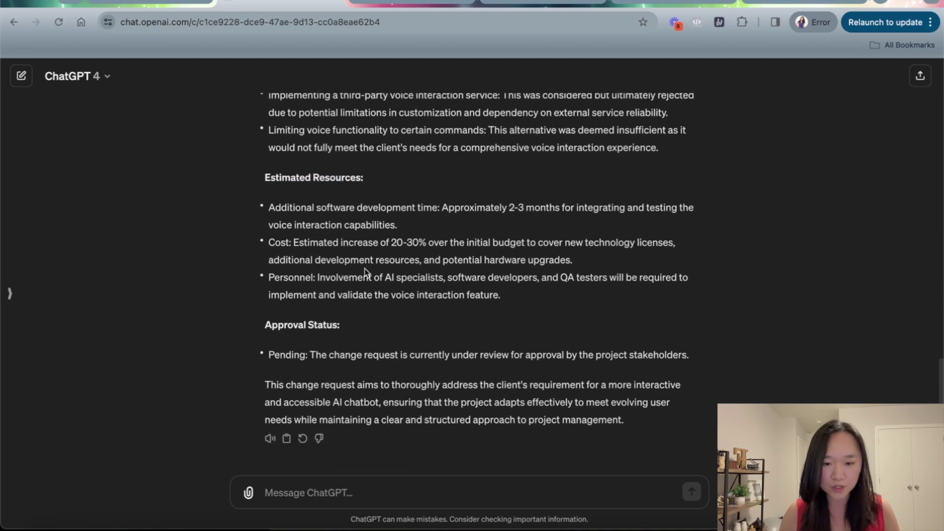
left_click_drag(282, 207, 552, 224)
left_click(552, 224)
left_click_drag(501, 207, 557, 214)
left_click(557, 214)
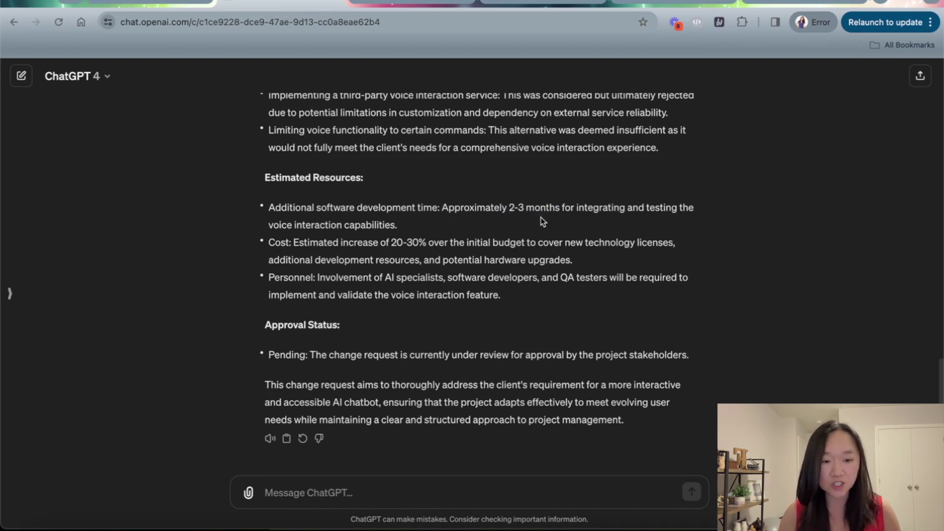
left_click_drag(442, 205, 485, 261)
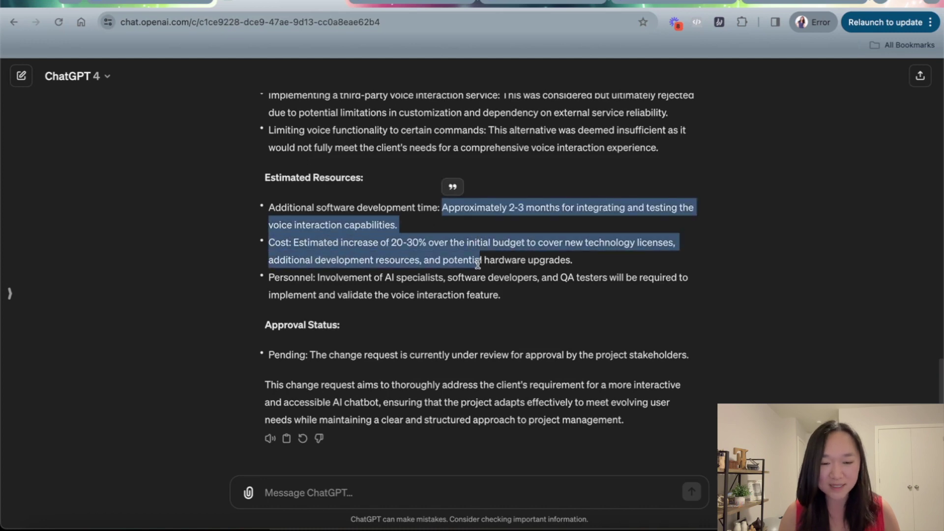
left_click(485, 280)
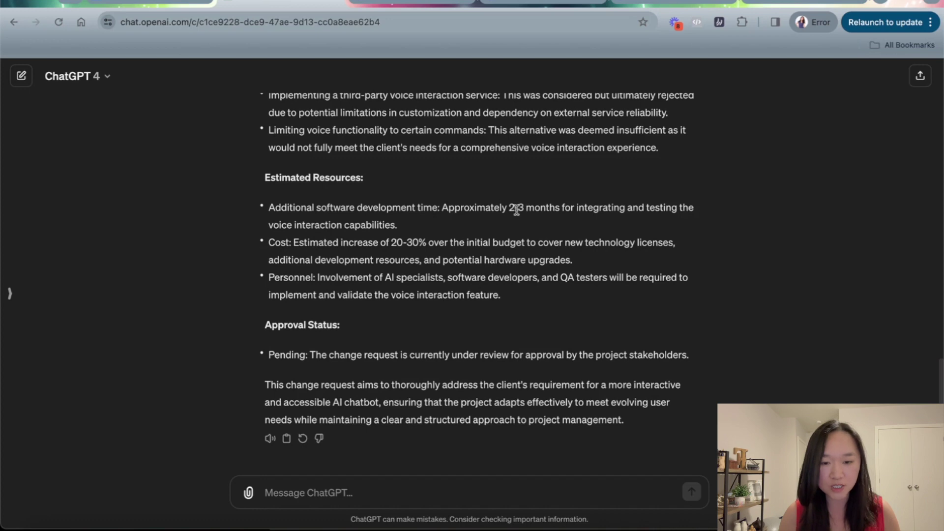
left_click_drag(509, 209, 559, 212)
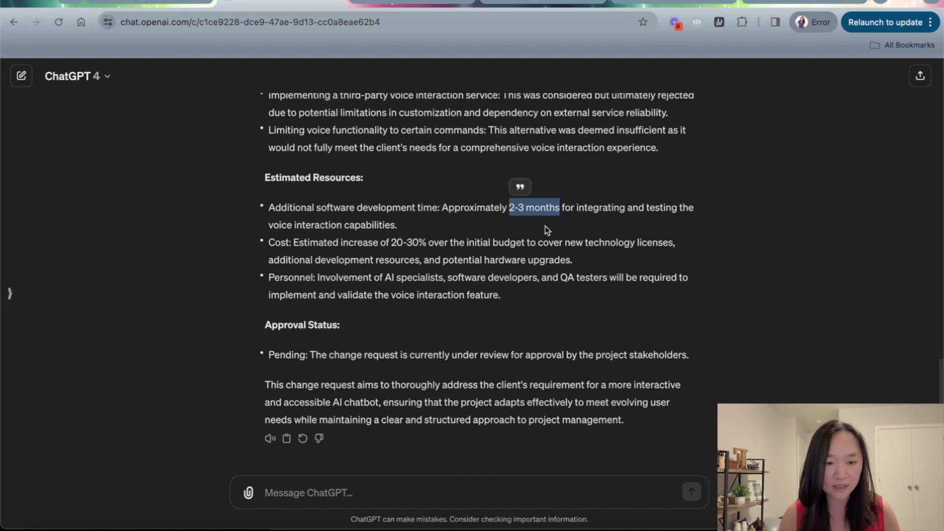
left_click(547, 230)
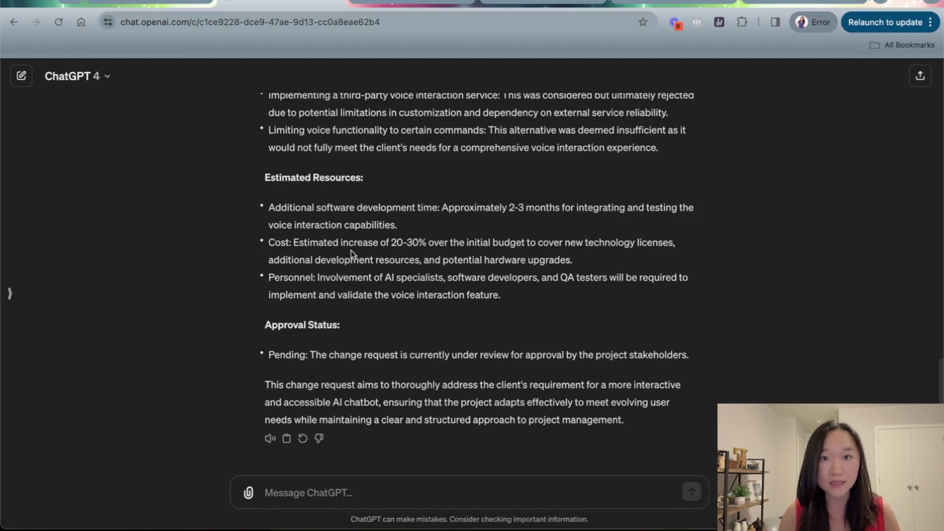
left_click_drag(279, 244, 308, 244)
left_click(450, 317)
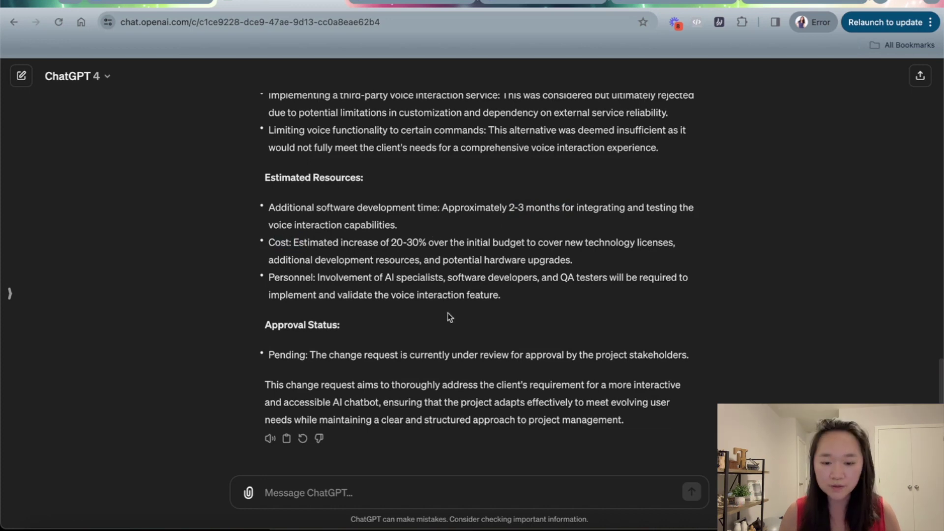
scroll(449, 315, "up", 3)
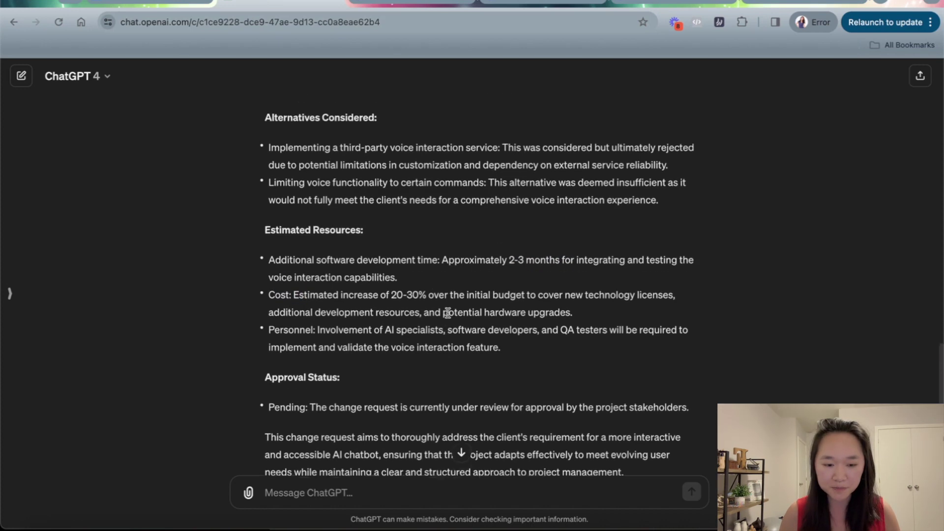
scroll(450, 315, "down", 3)
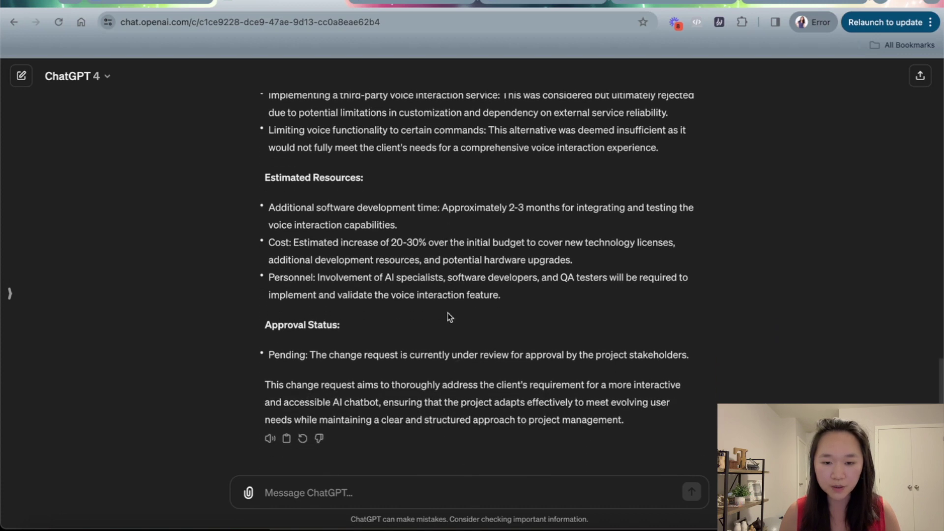